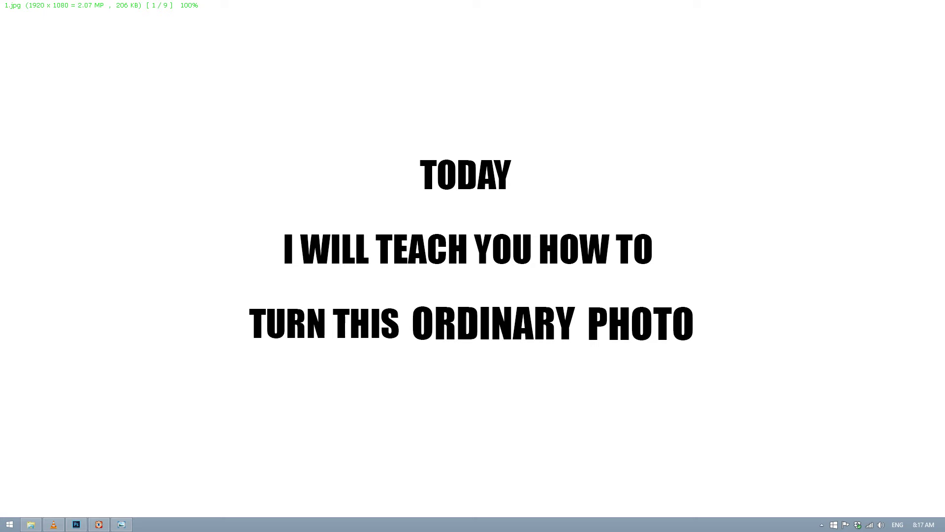
Step: Step through the viewer's intro and before/after slides to raw photo 6.NEF, then bring Photoshop forward
click(725, 397)
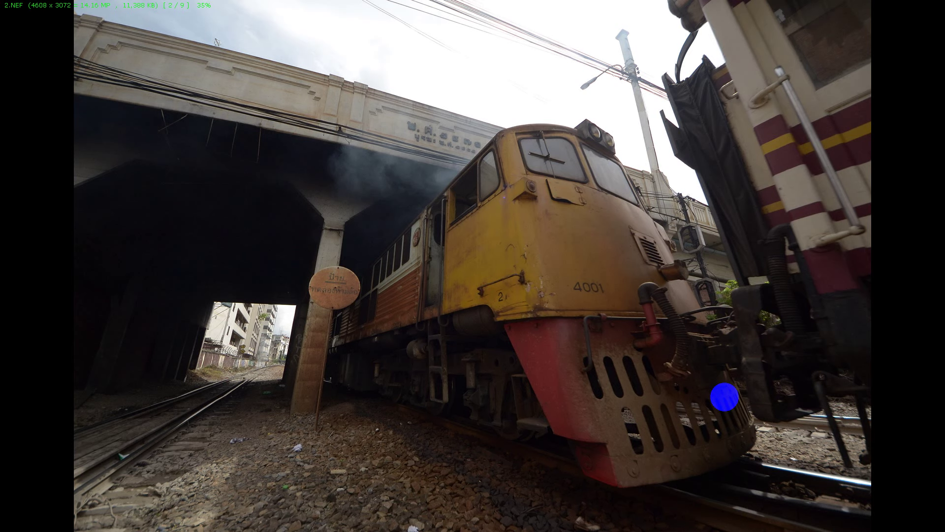
click(740, 407)
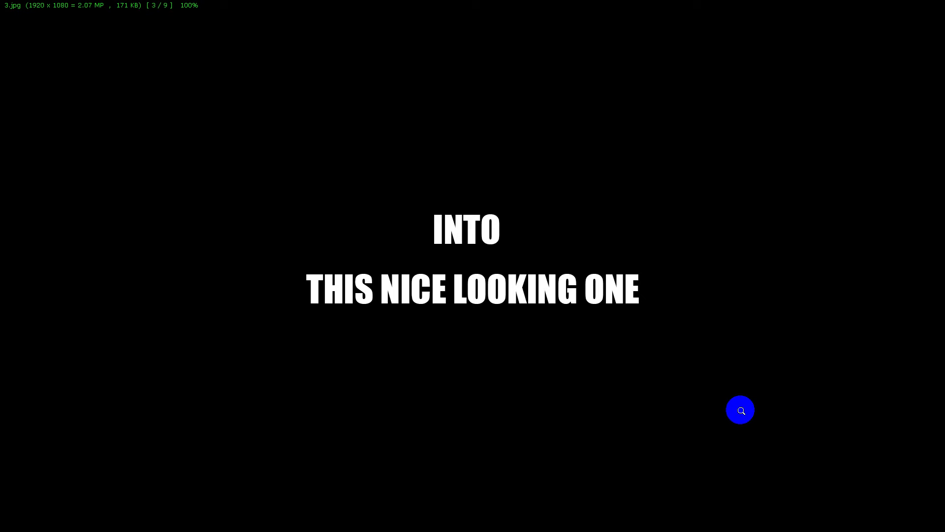
click(741, 410)
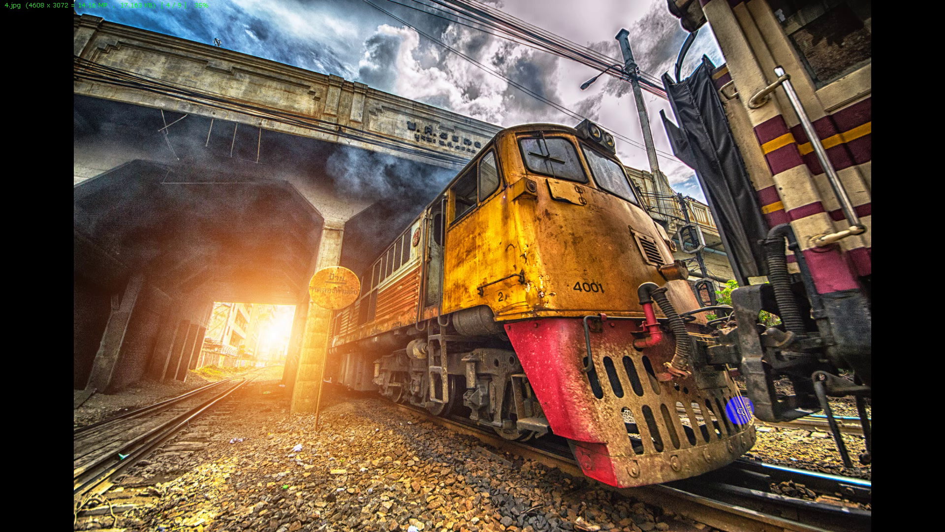
click(740, 410)
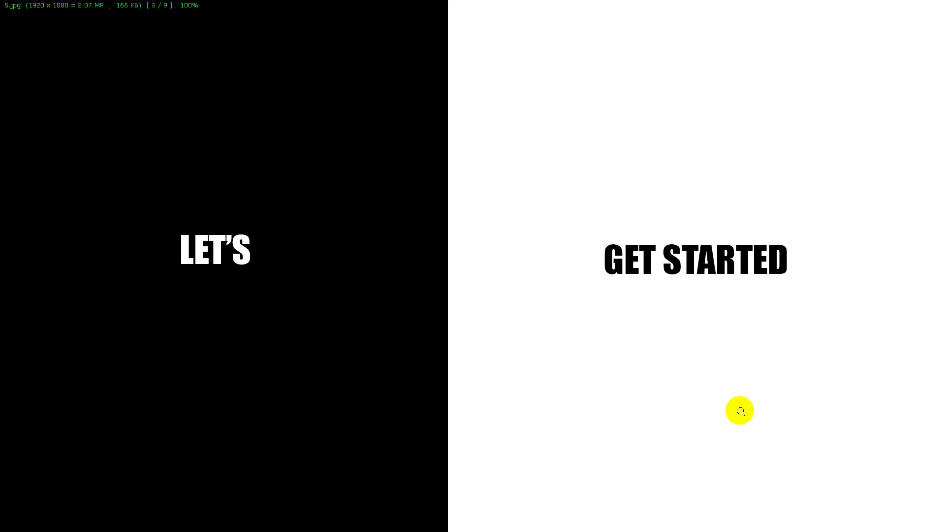
click(740, 410)
key(alt+Tab)
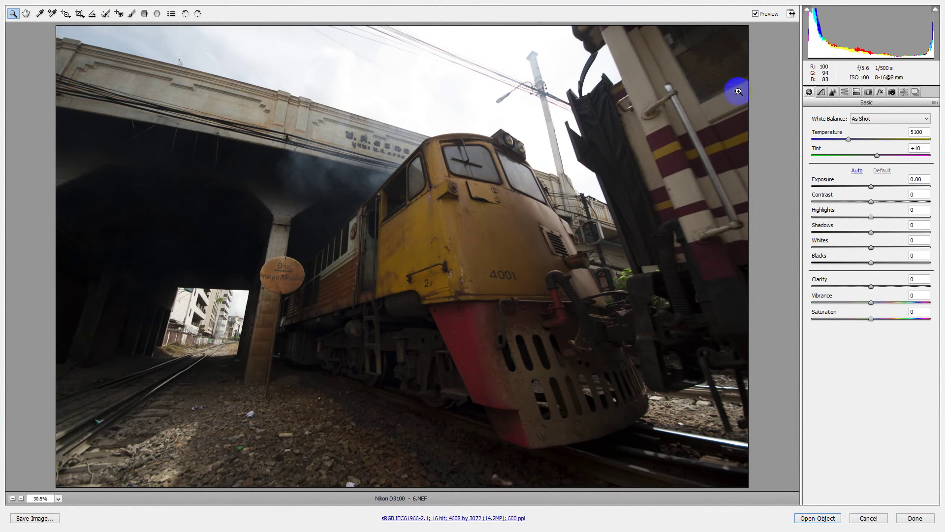
Step: Switch the Camera Raw profile to Camera Neutral in Camera Calibration
click(892, 92)
click(867, 152)
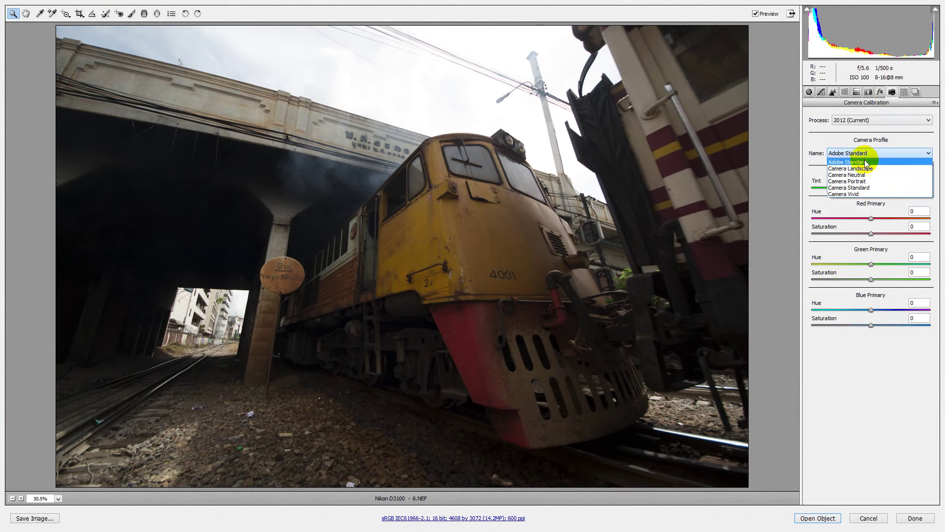
click(857, 172)
Step: Set white balance to Temperature 6200 and Tint -40 in the Basic panel
click(810, 92)
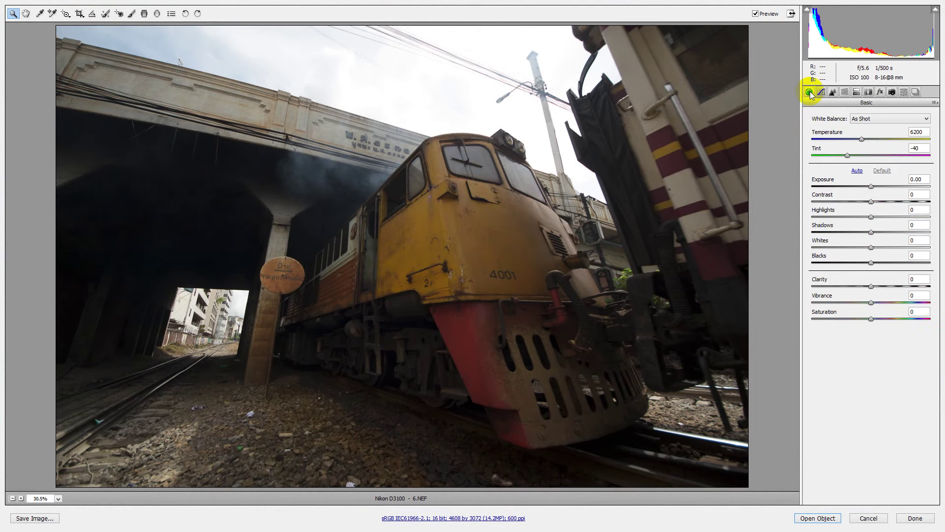
click(717, 148)
click(915, 179)
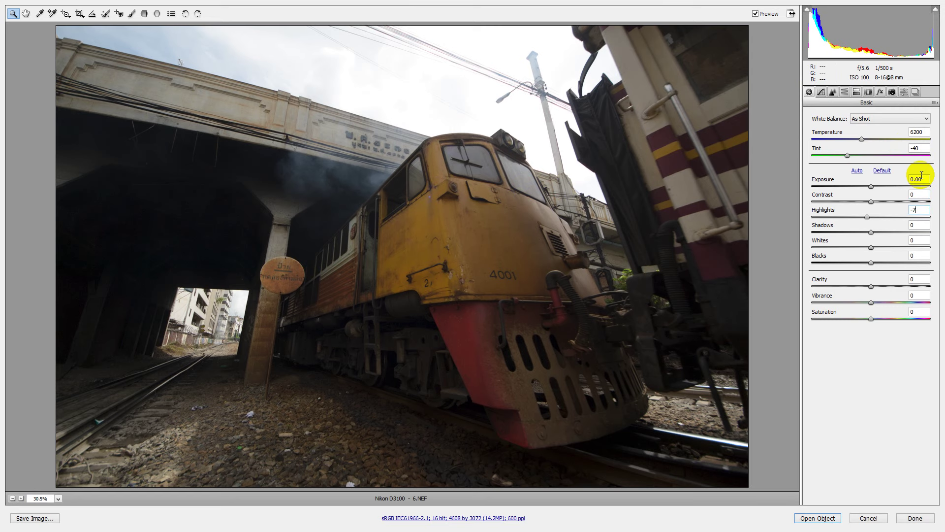
Step: Enter Highlights -72, Shadows +73, Whites -70, Blacks +74, then open 6.NEF in Photoshop
text(2)
text(73)
key(Tab)
text(-)
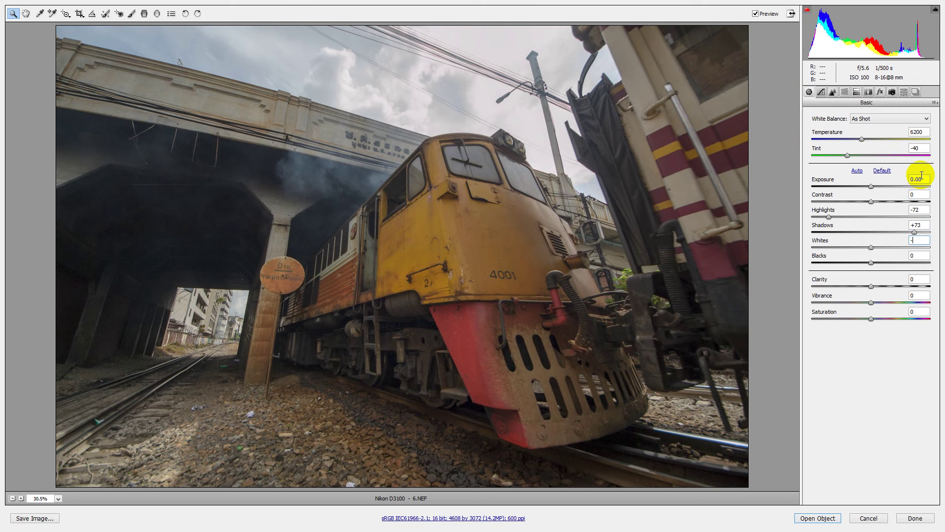
text(70)
key(Tab)
text(74)
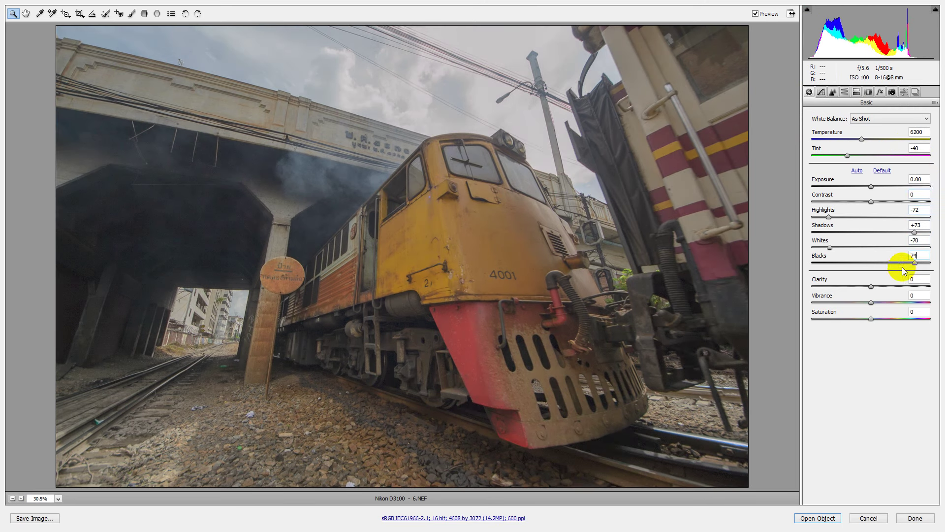
click(817, 518)
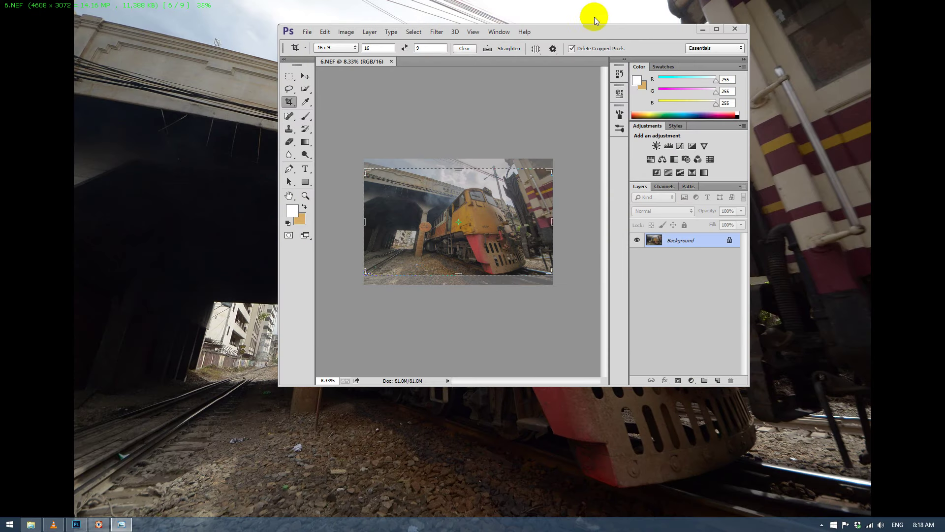
Step: Maximize Photoshop, apply a 16:9 crop to the train photo, and launch HDR Efex Pro 2
click(717, 29)
click(433, 228)
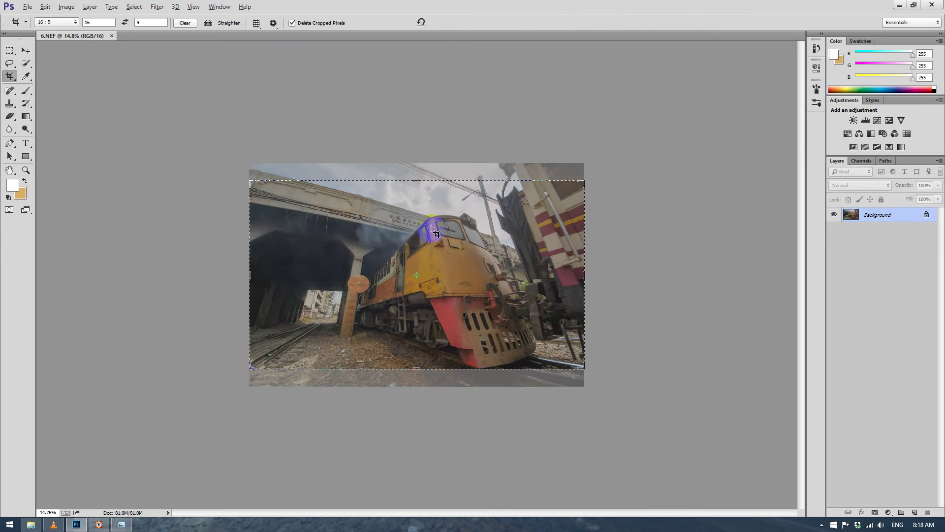
drag(433, 229, 433, 229)
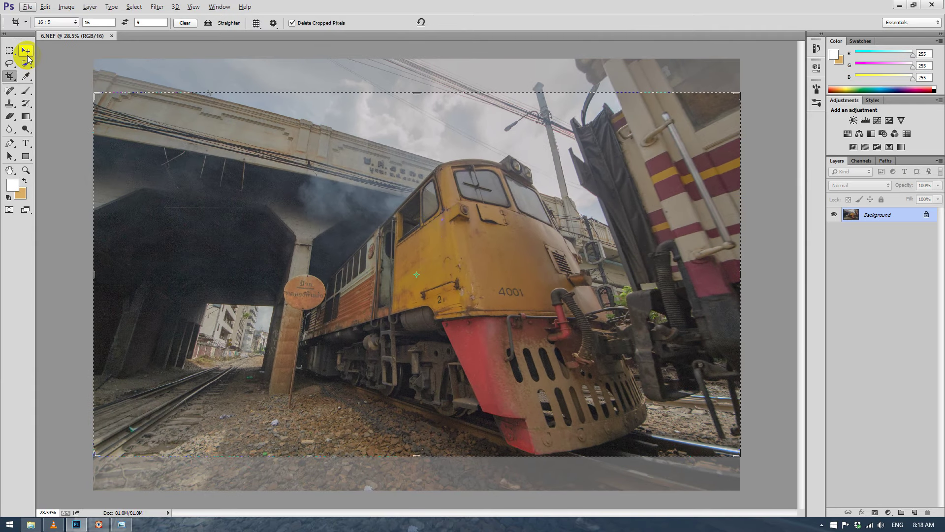
click(25, 51)
click(157, 7)
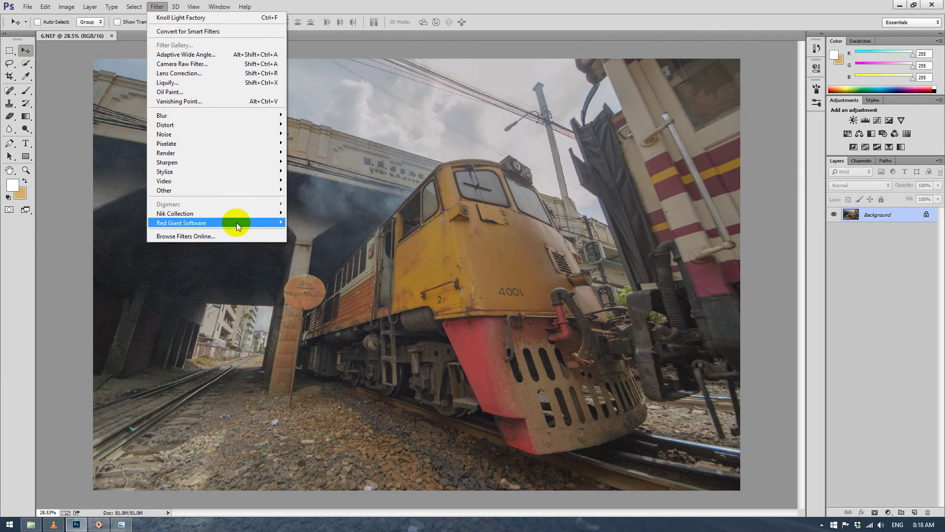
mouse_move(175, 213)
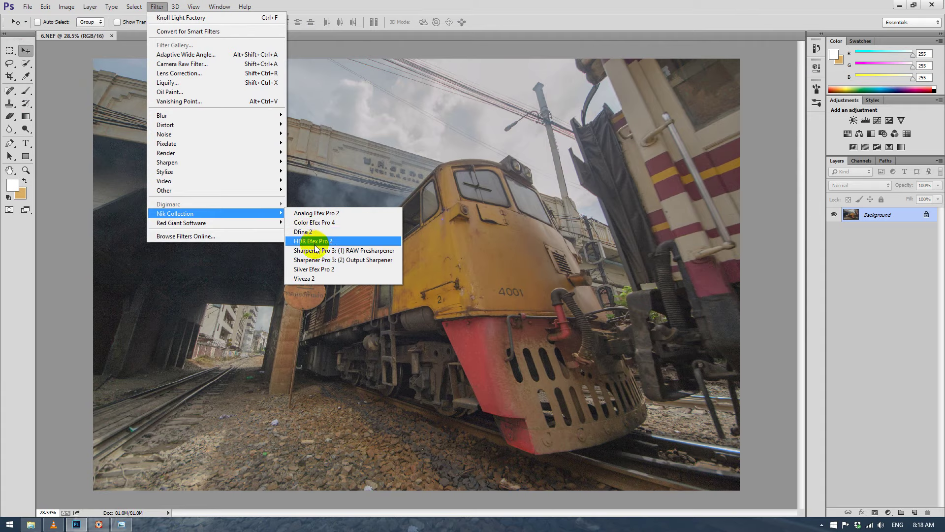
click(315, 241)
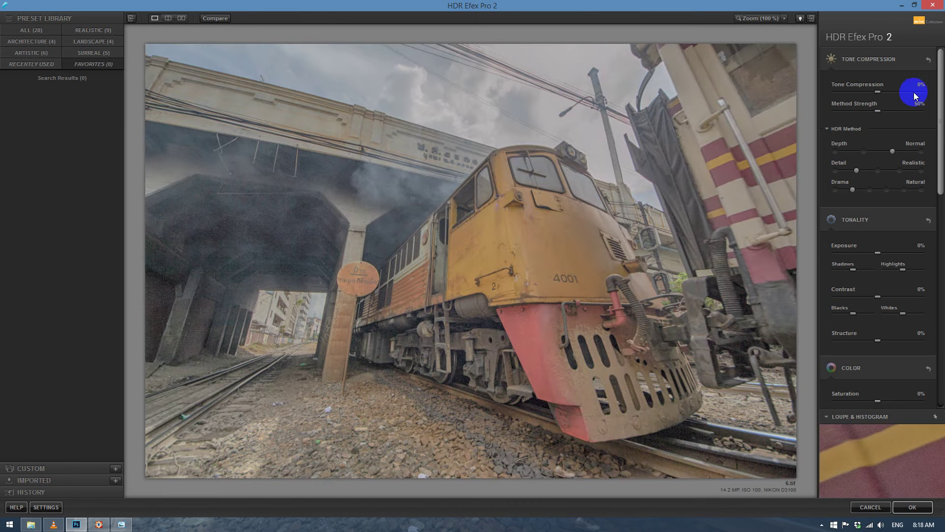
Step: Set Tone Compression 61% and Method Strength 32%, with Drama Deep and Detail Accentuated
click(919, 85)
text(61)
click(917, 104)
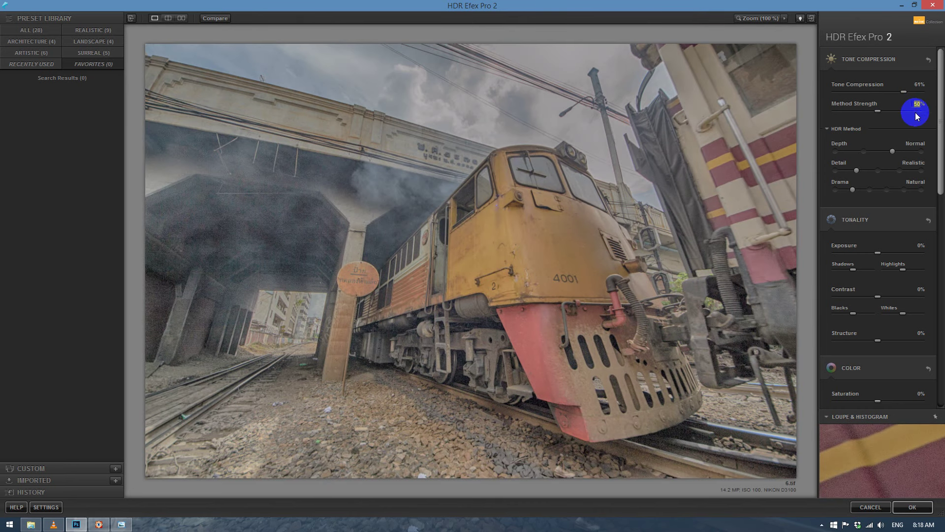
text(32)
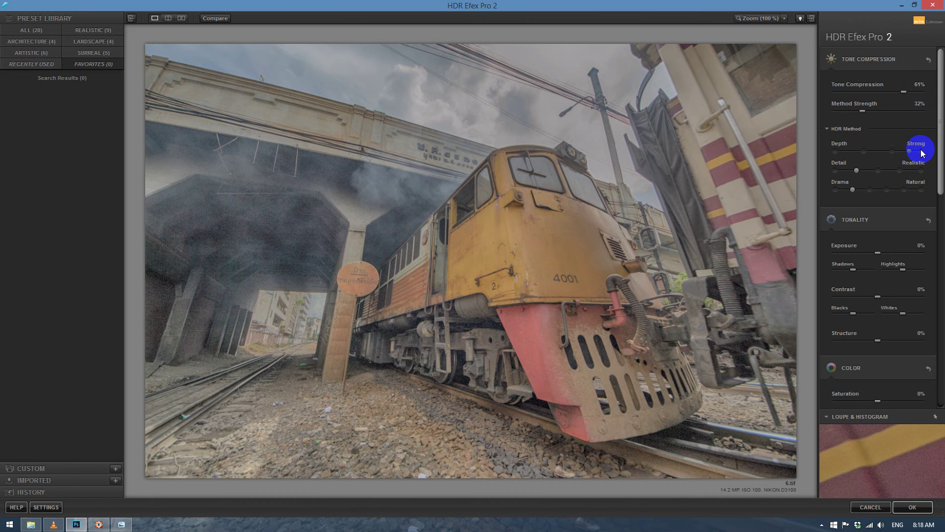
click(870, 190)
click(877, 170)
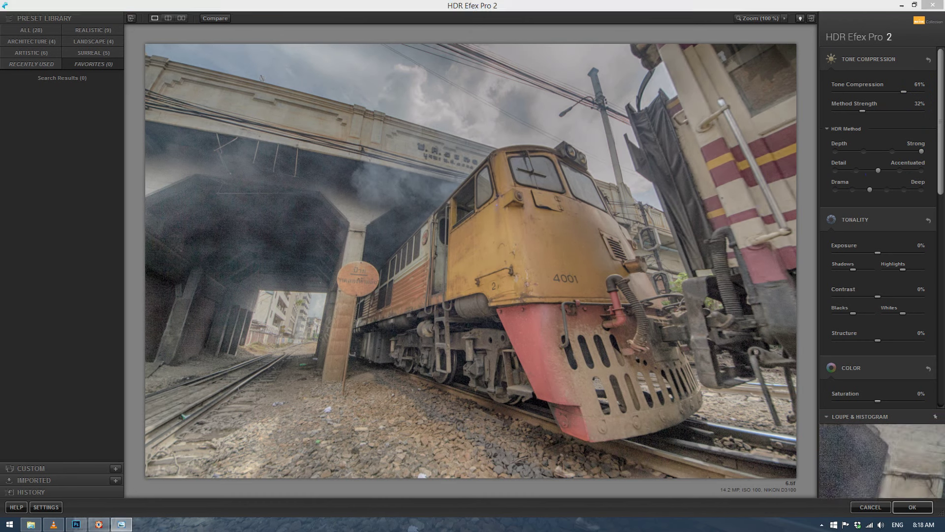
Step: Set Exposure 20%, Contrast 40% and Structure 100%
click(923, 246)
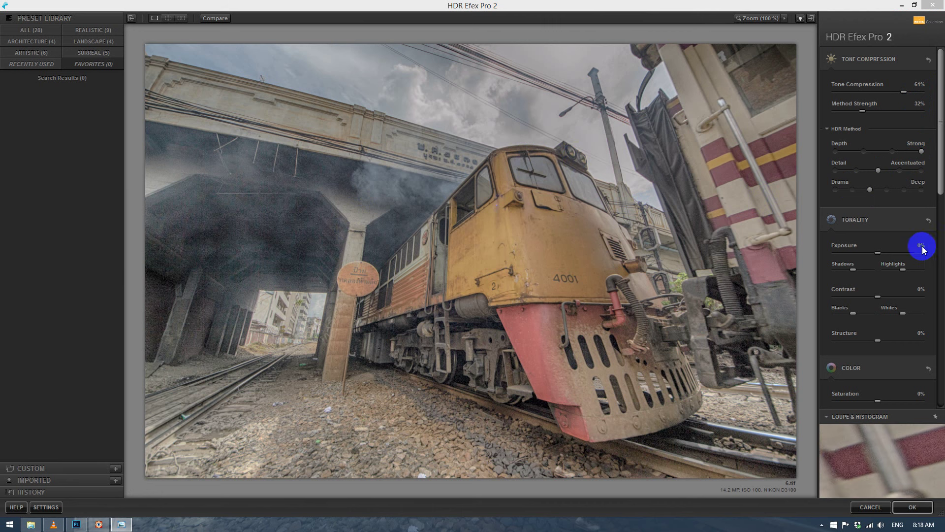
text(20)
key(Return)
click(919, 290)
text(40)
click(919, 334)
click(920, 342)
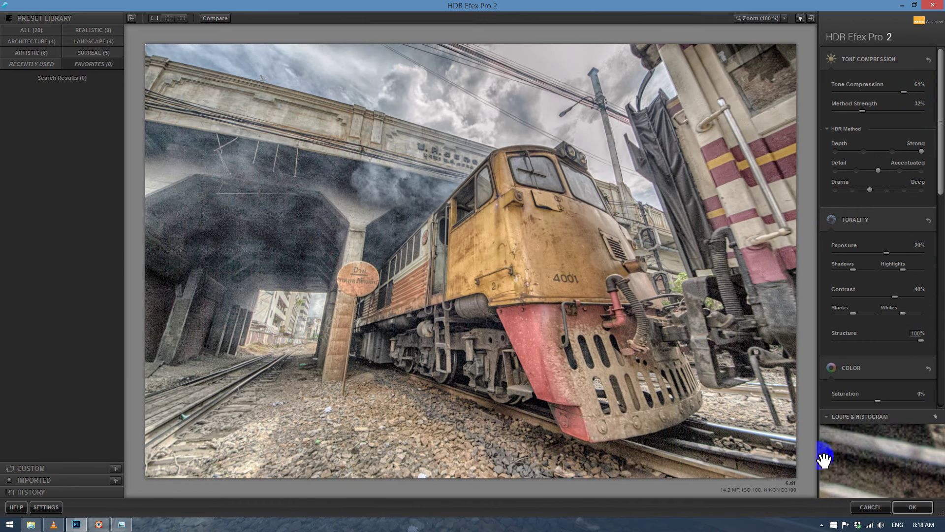
drag(940, 192, 941, 235)
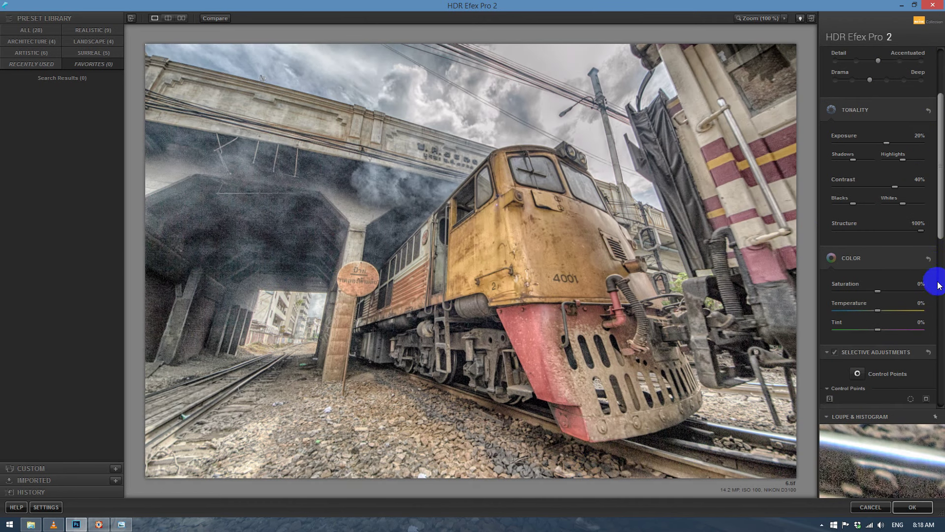
Step: Adjust Saturation and add the Lens 3 vignette at -15%
drag(941, 235, 941, 276)
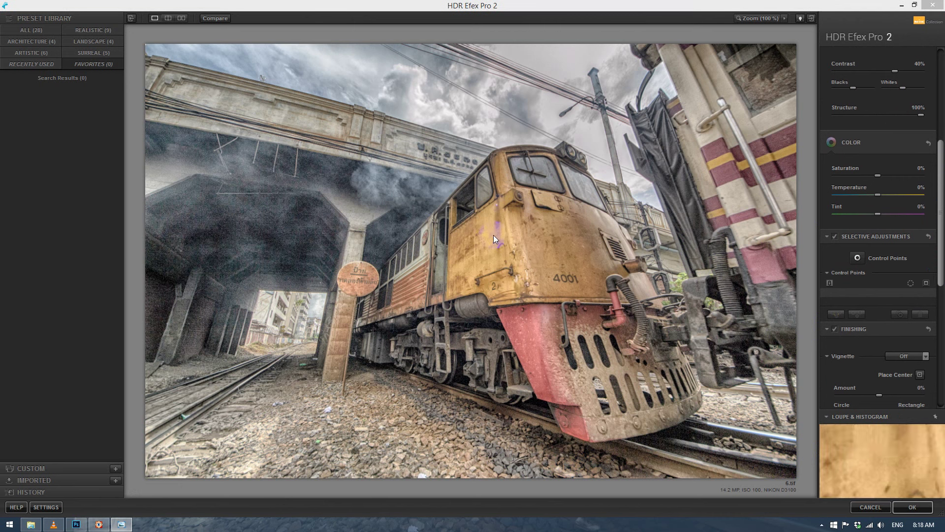
drag(911, 232, 913, 171)
click(919, 170)
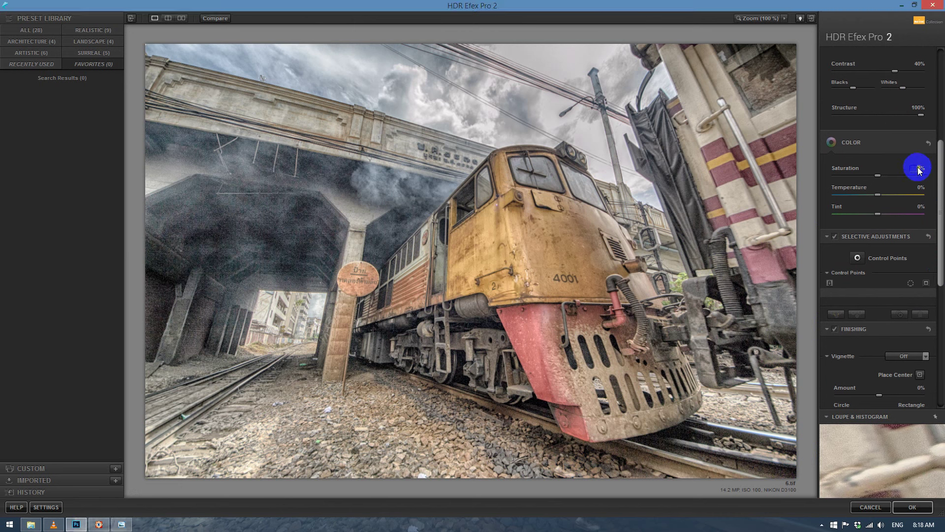
text(11)
drag(933, 264, 934, 379)
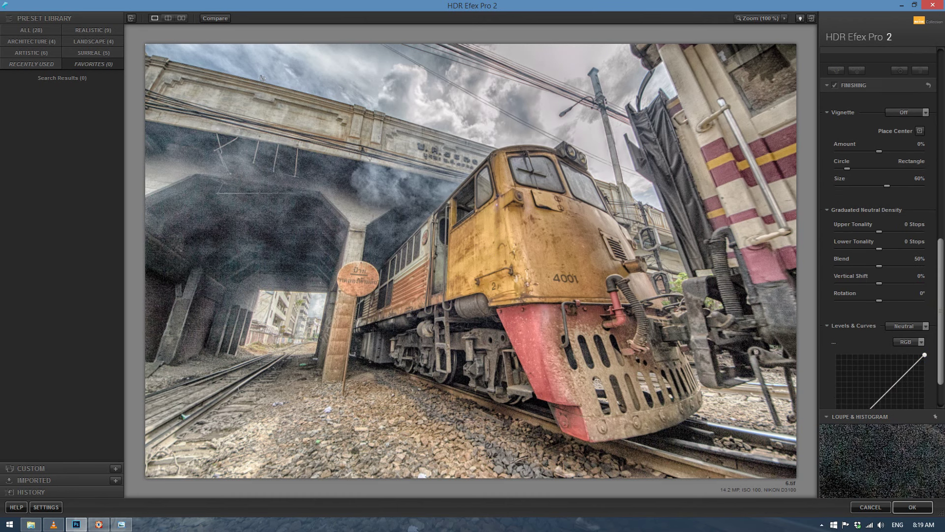
click(914, 114)
click(912, 149)
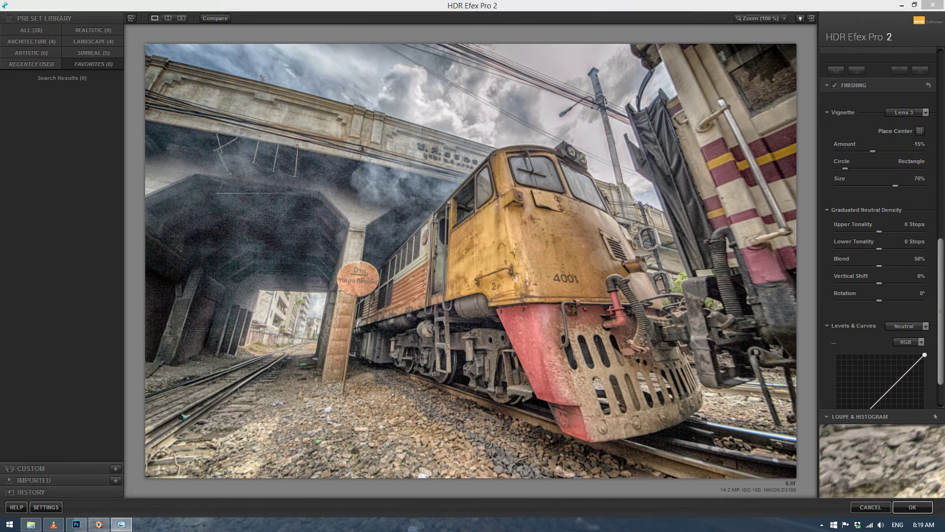
Step: Shape an S-curve with a raised top-right point and brighter midpoint, then apply the HDR result
click(919, 337)
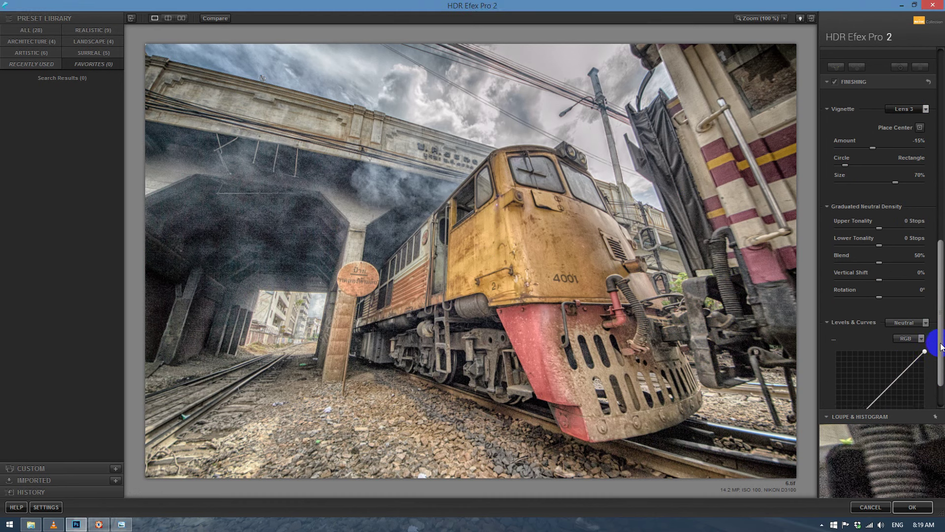
scroll(850, 353, down, 2)
drag(876, 362, 882, 364)
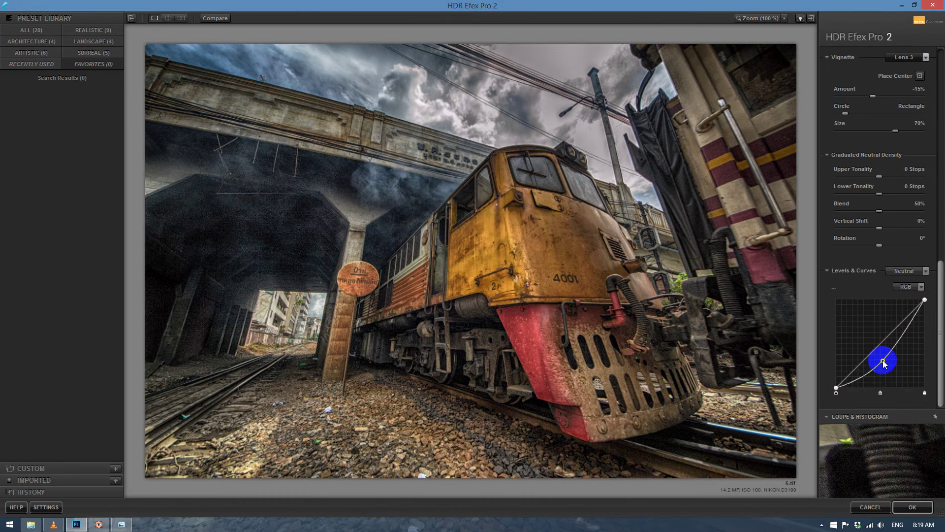
click(920, 310)
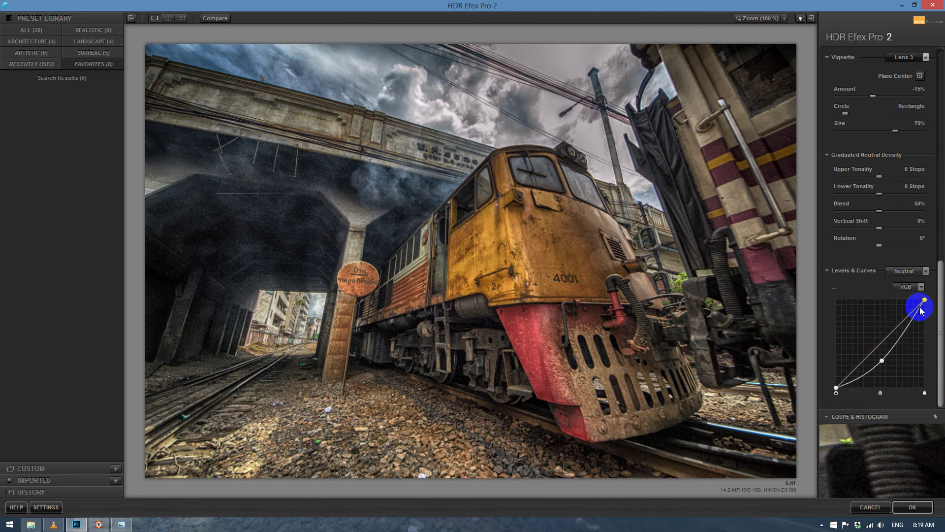
drag(923, 309, 919, 307)
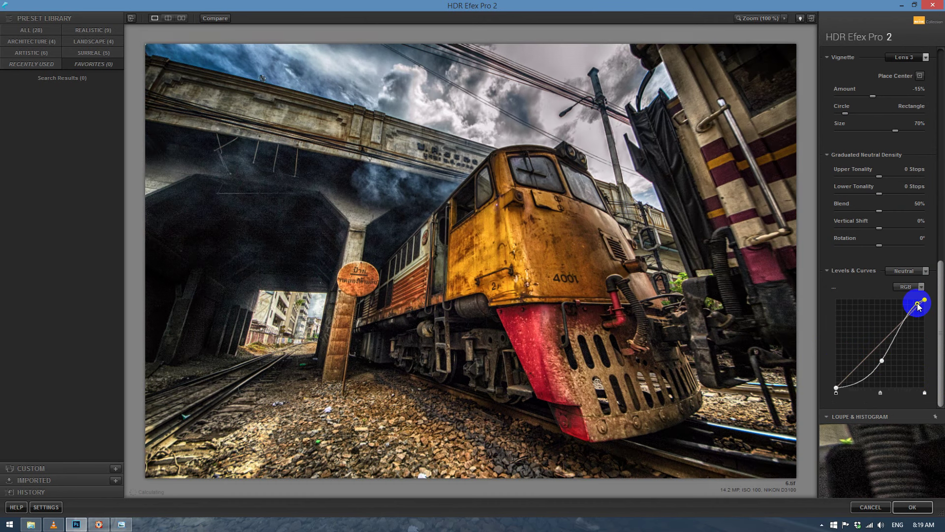
drag(882, 361, 881, 359)
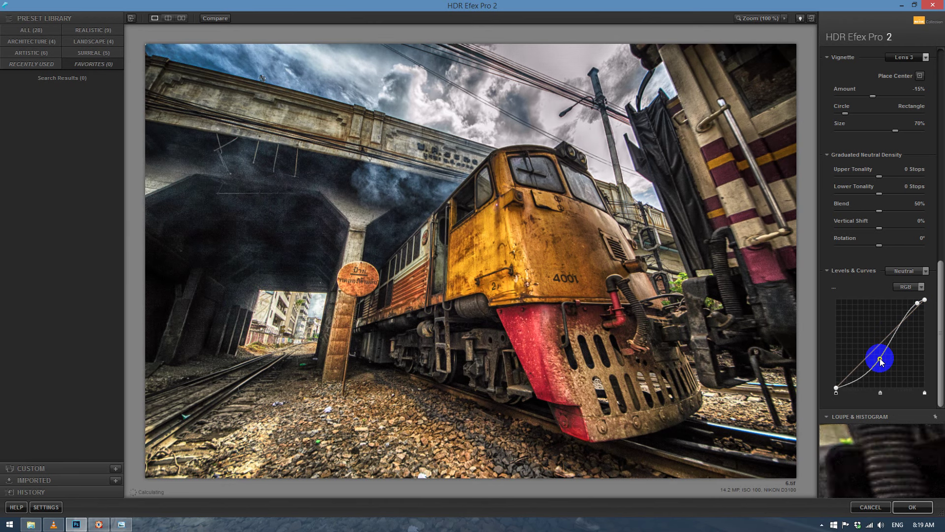
drag(882, 362, 881, 357)
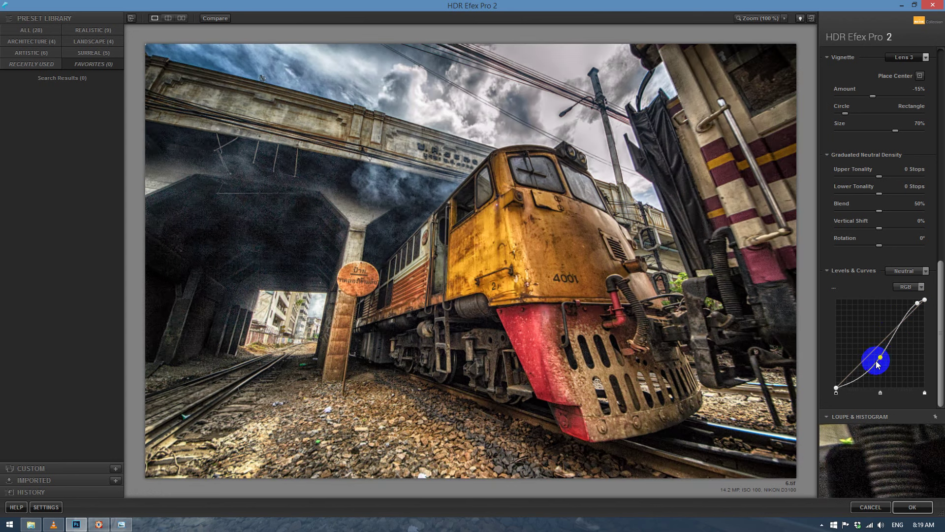
click(919, 512)
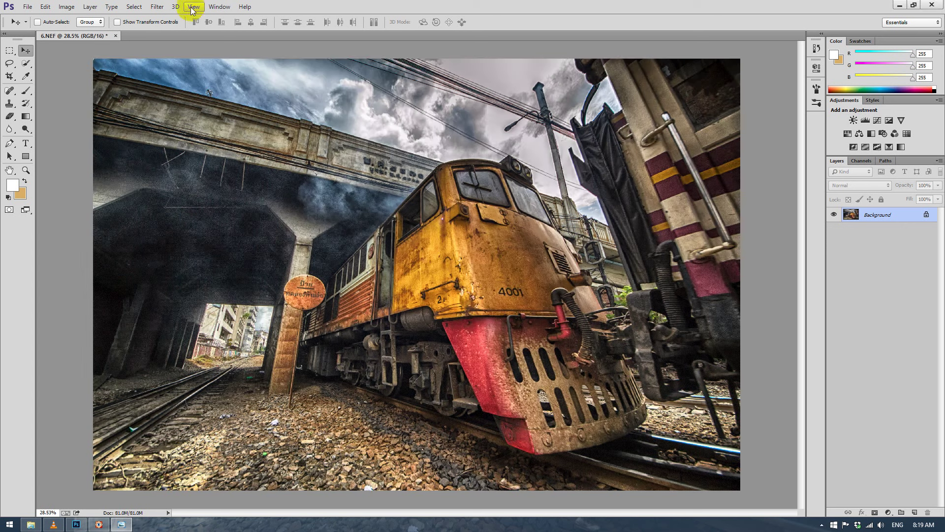
Step: Choose Filter > Nik Collection > Color Efex Pro 4 on the toned photo
click(158, 7)
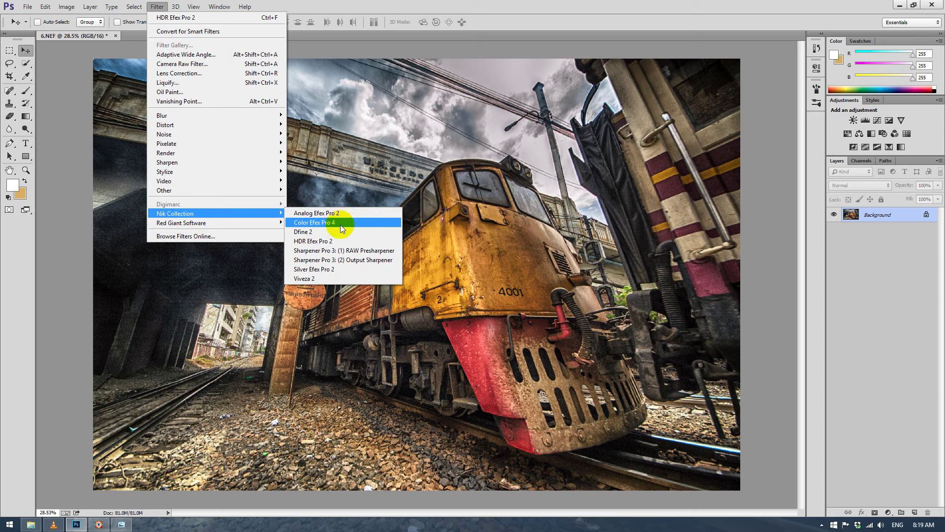
click(326, 226)
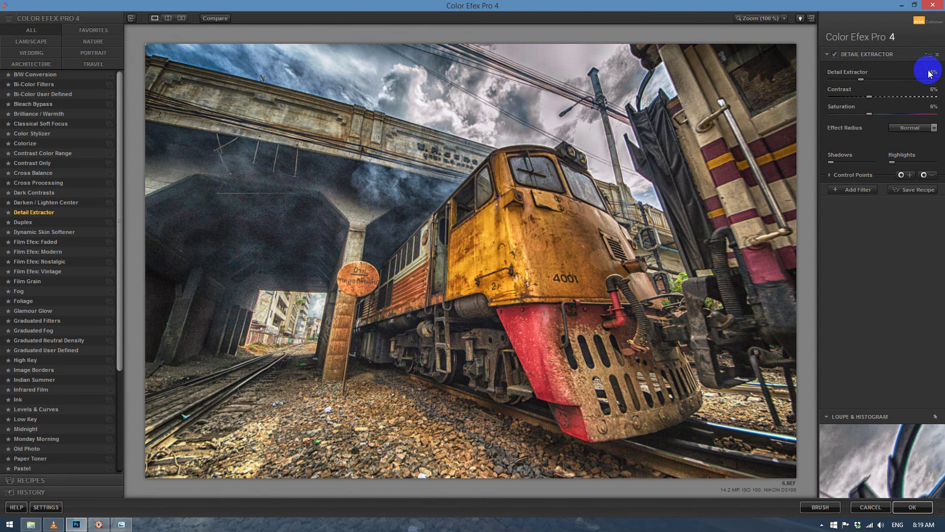
Step: Set Detail Extractor to 32%, Contrast 24% and Saturation 31%
text(32)
key(Return)
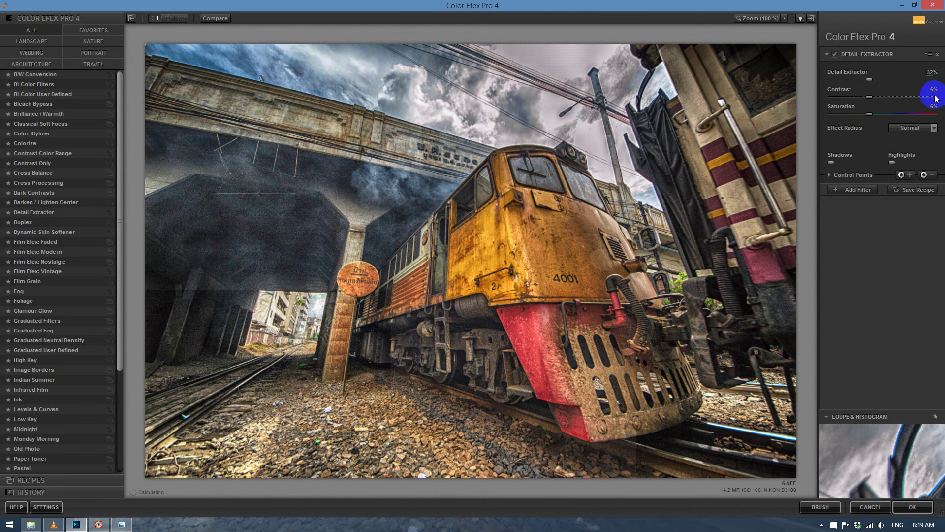
text(24)
key(Return)
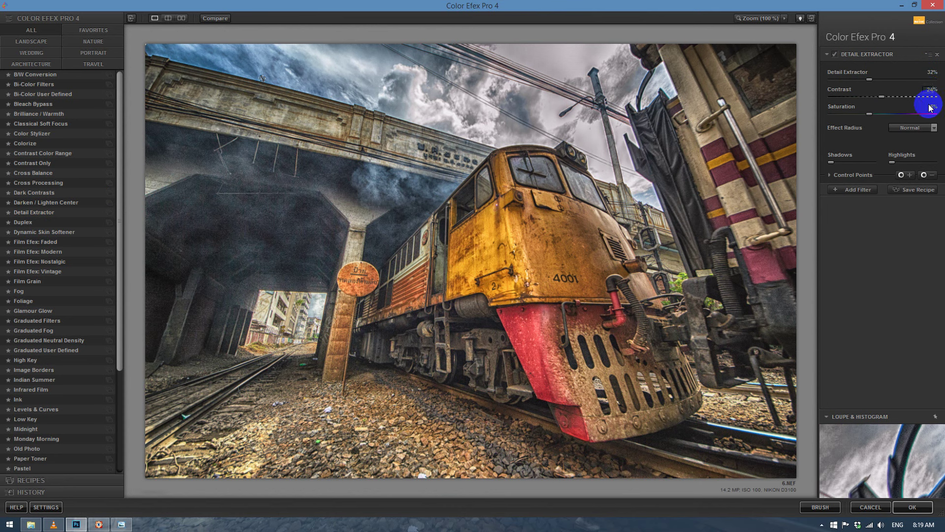
click(931, 106)
text(31)
key(Return)
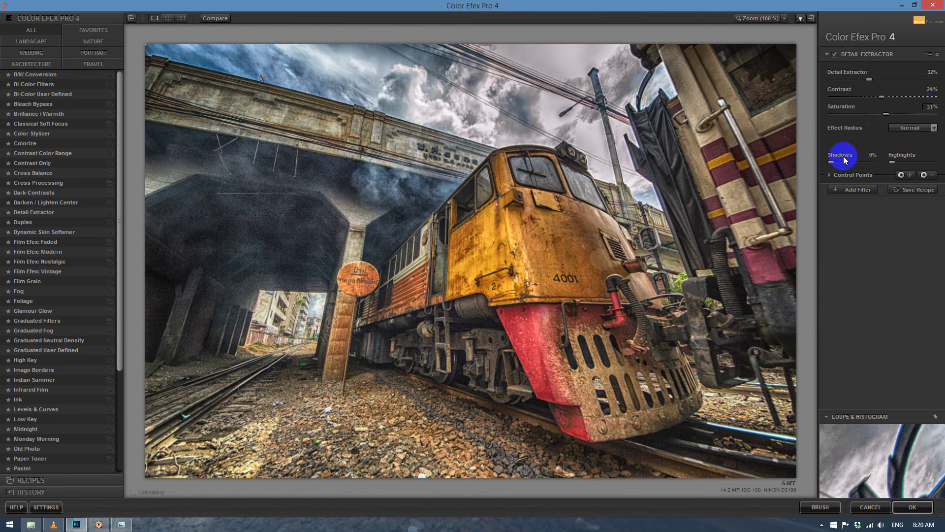
Step: Raise the Detail Extractor opacity and apply the filter to the photo
click(830, 175)
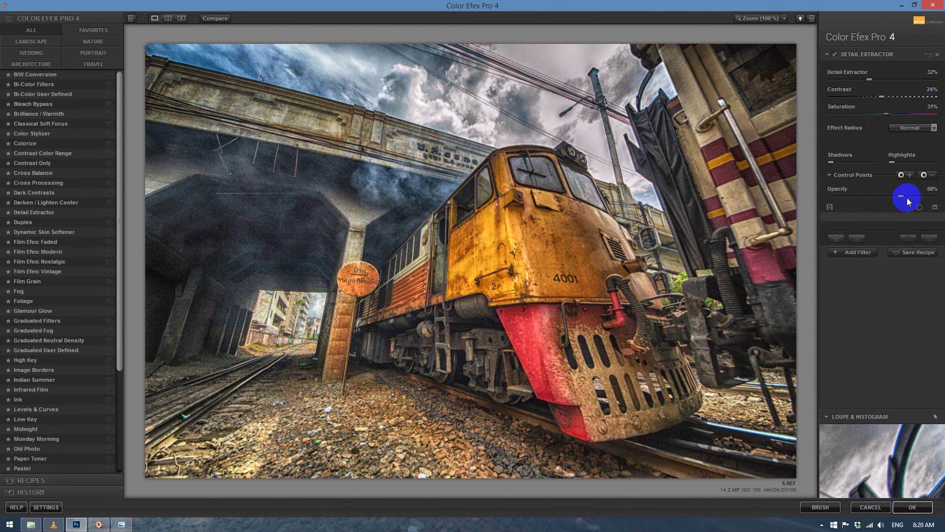
mouse_move(907, 197)
mouse_down()
mouse_move(934, 196)
mouse_move(921, 208)
mouse_up()
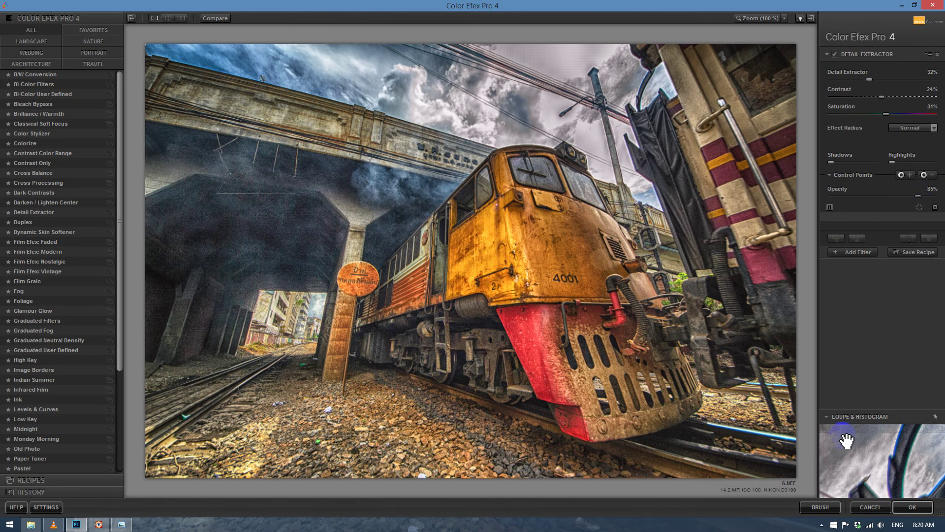
click(914, 511)
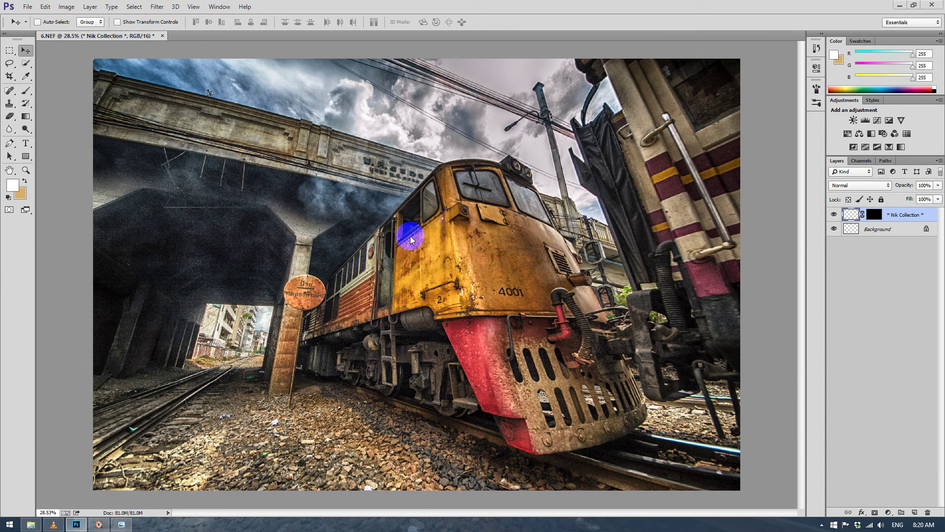
Step: Launch Red Giant's Knoll Light Factory and pick the sunset flare preset
click(157, 7)
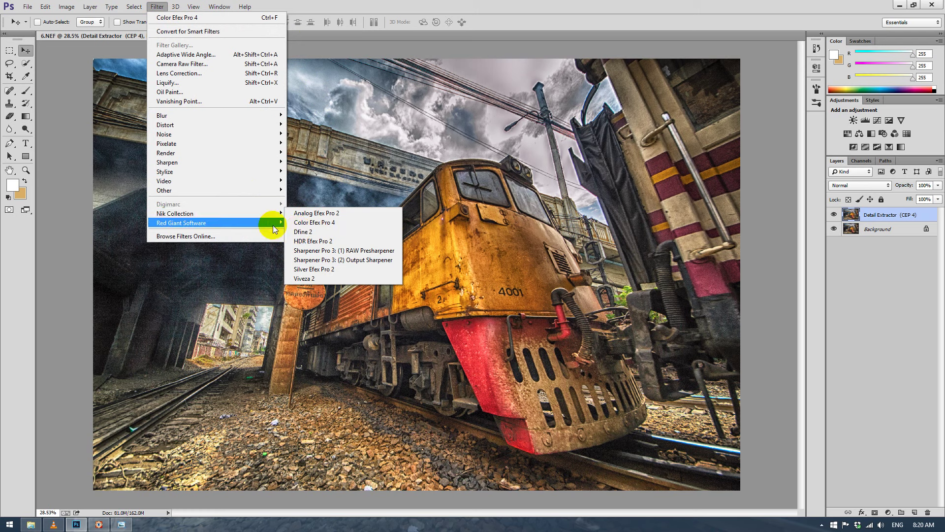
click(314, 223)
drag(92, 148, 91, 445)
click(65, 356)
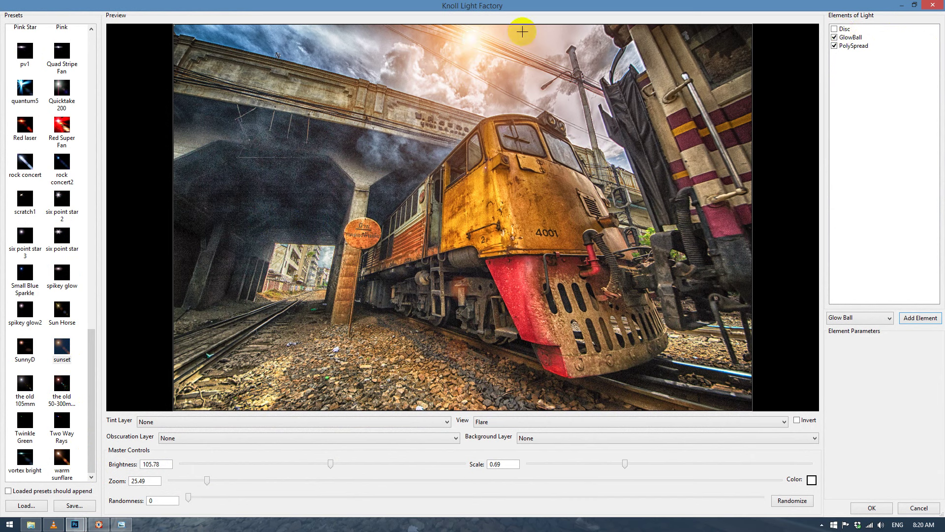
Step: Move the sunset flare into the tunnel, dim Brightness to about 99.83, disable PolySpread, and apply
drag(522, 31, 327, 258)
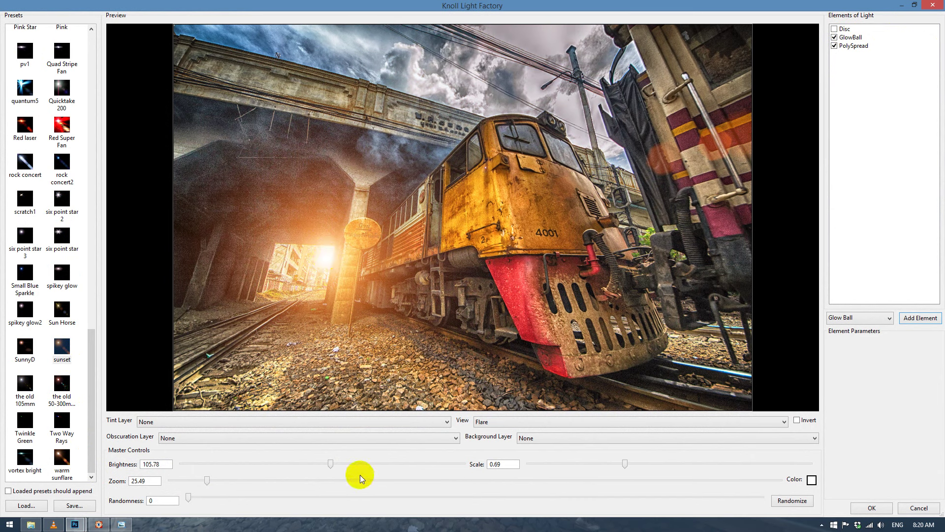
drag(330, 464, 324, 464)
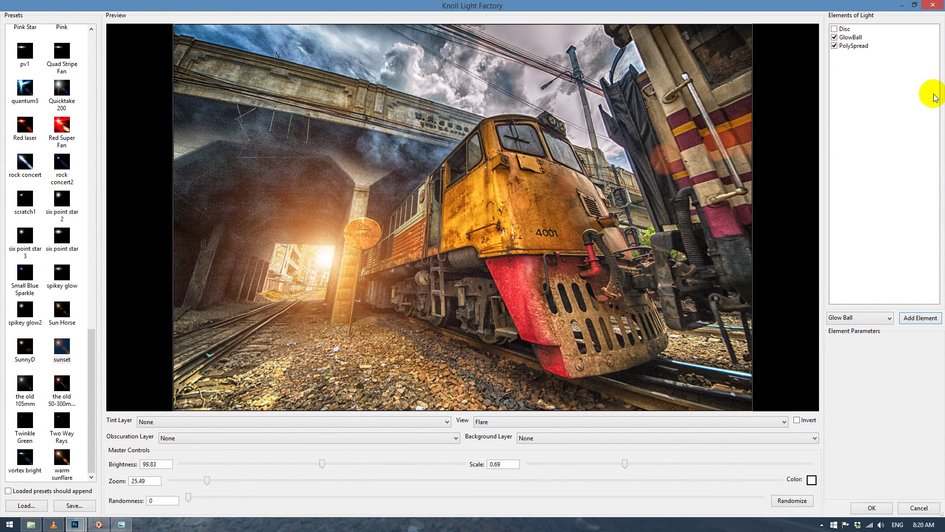
click(834, 45)
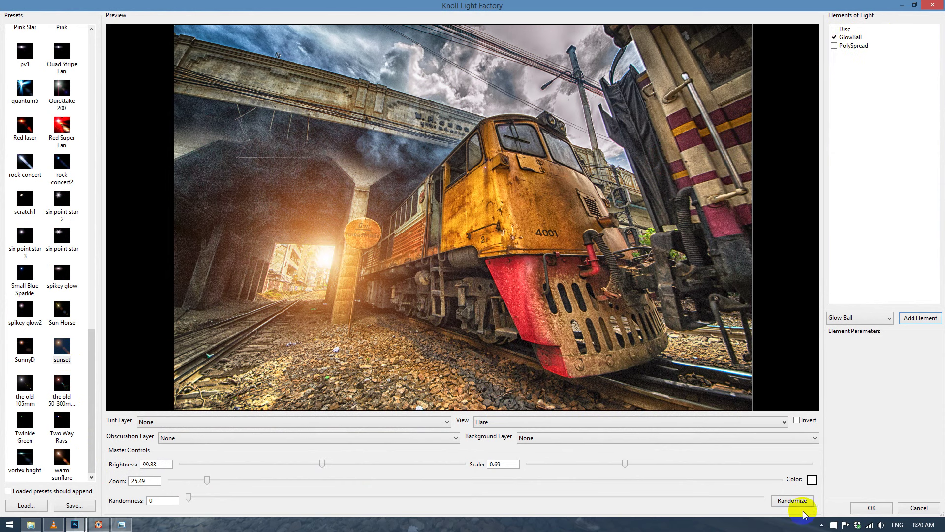
click(869, 508)
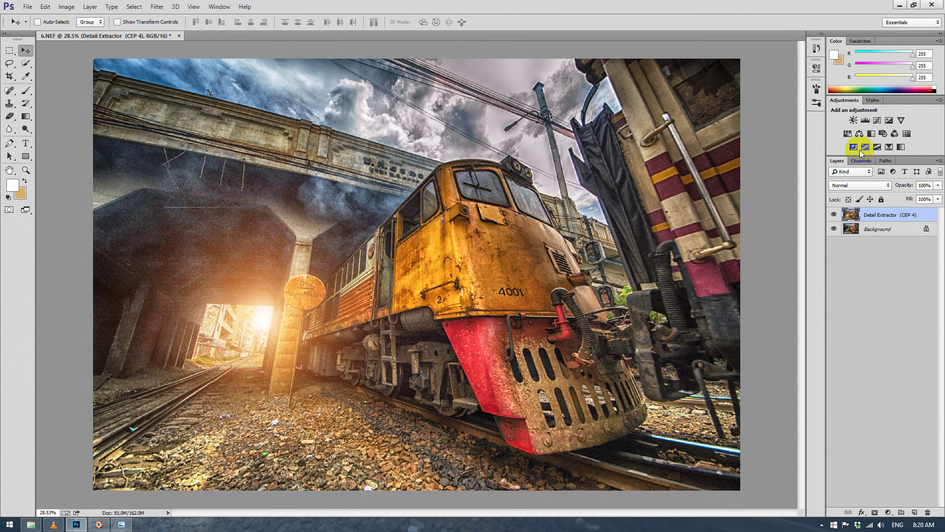
Step: Add a Brightness/Contrast adjustment layer with Brightness 11 over the flared locomotive
click(854, 120)
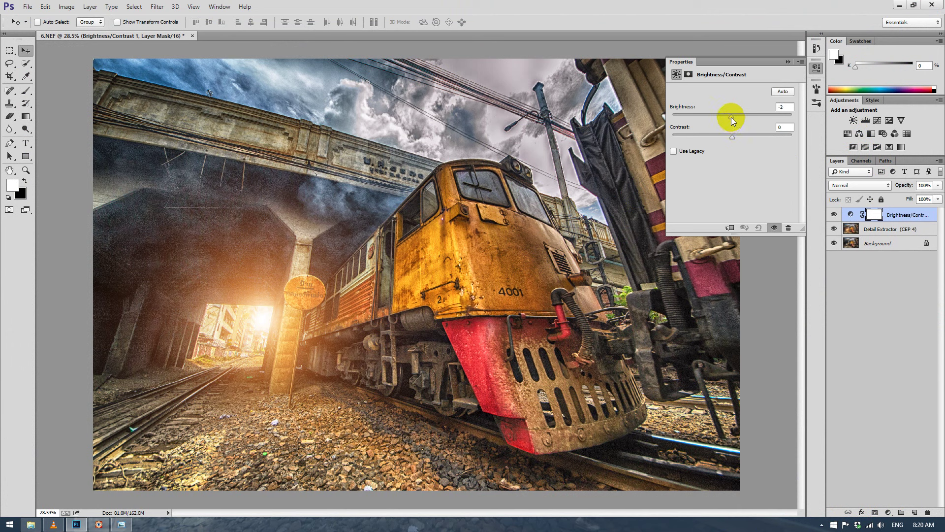
drag(732, 117, 736, 119)
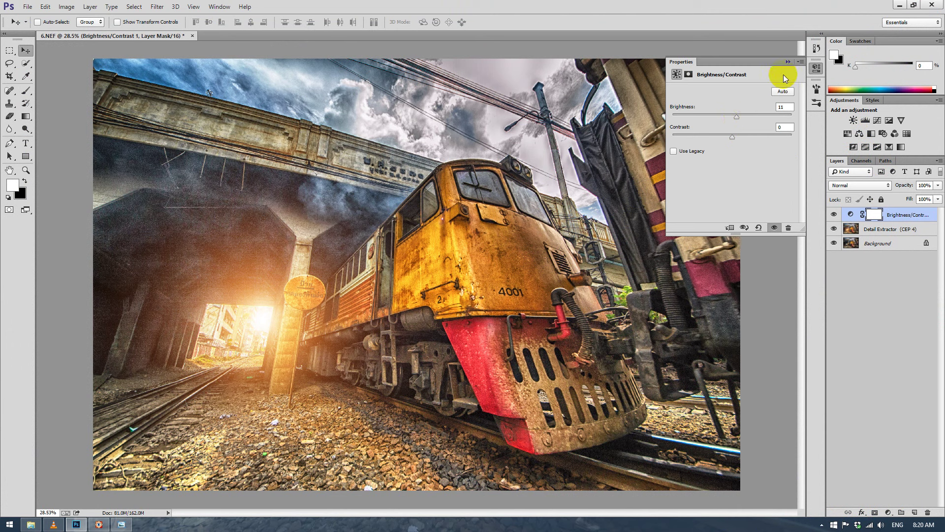
click(788, 63)
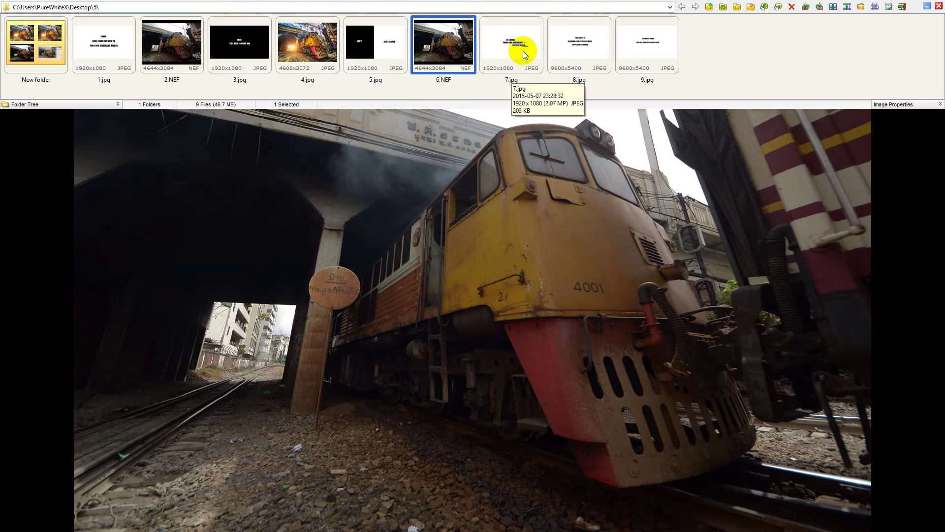
Step: View end-card images 7.jpg through 9.jpg full-screen in FastStone, then exit back to Photoshop
click(523, 51)
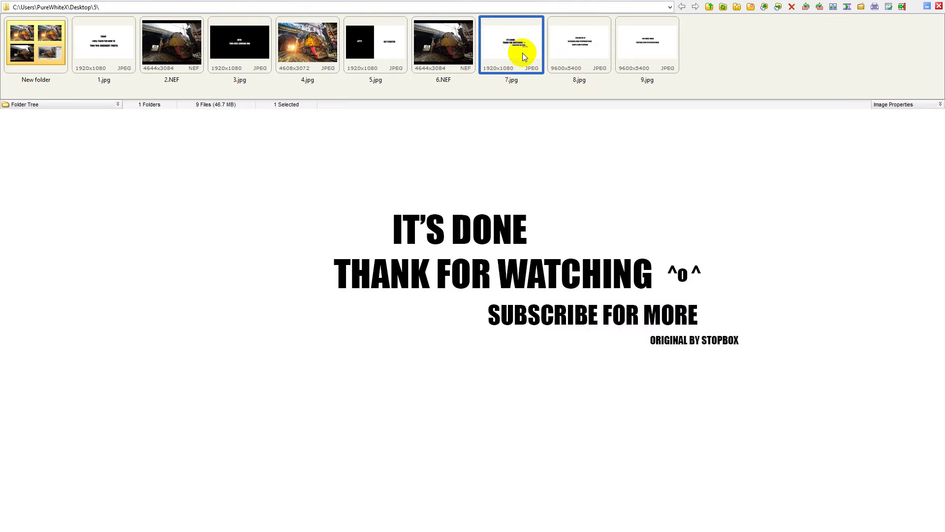
double_click(522, 249)
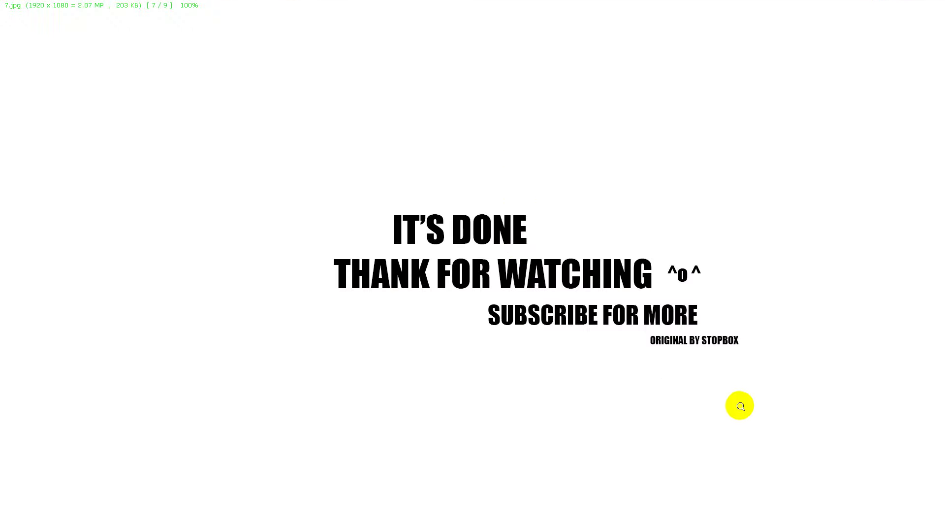
key(Page_Down)
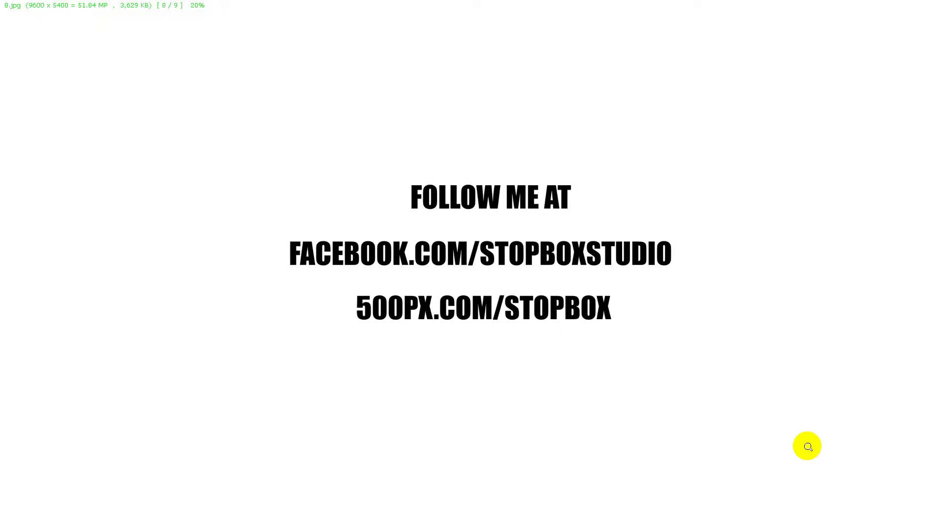
key(Page_Down)
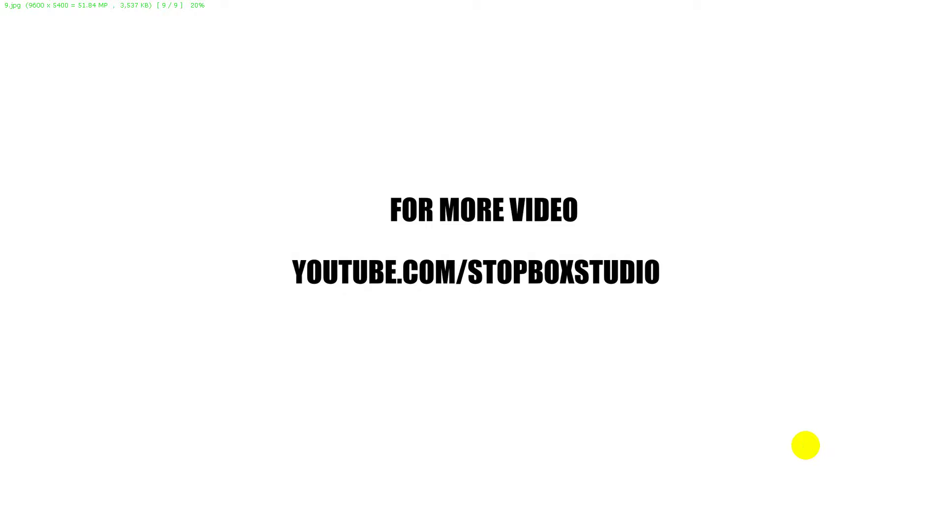
key(Escape)
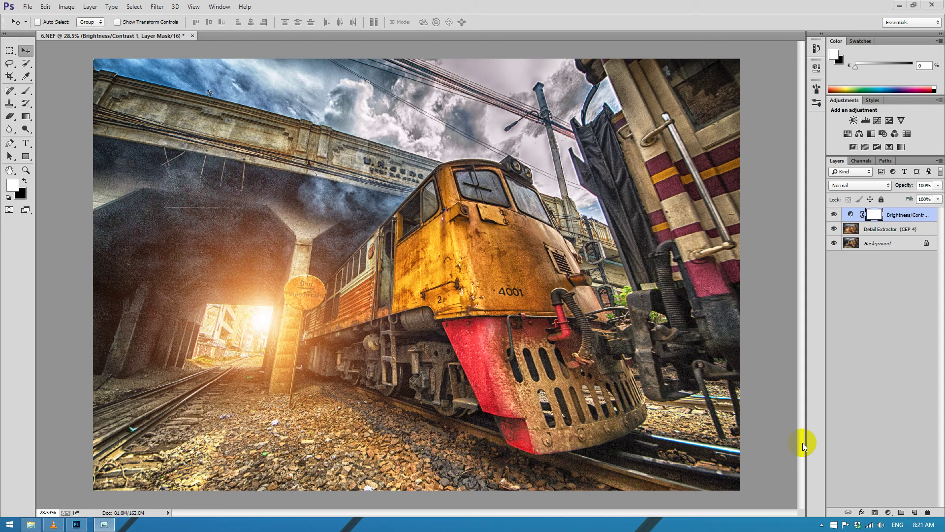